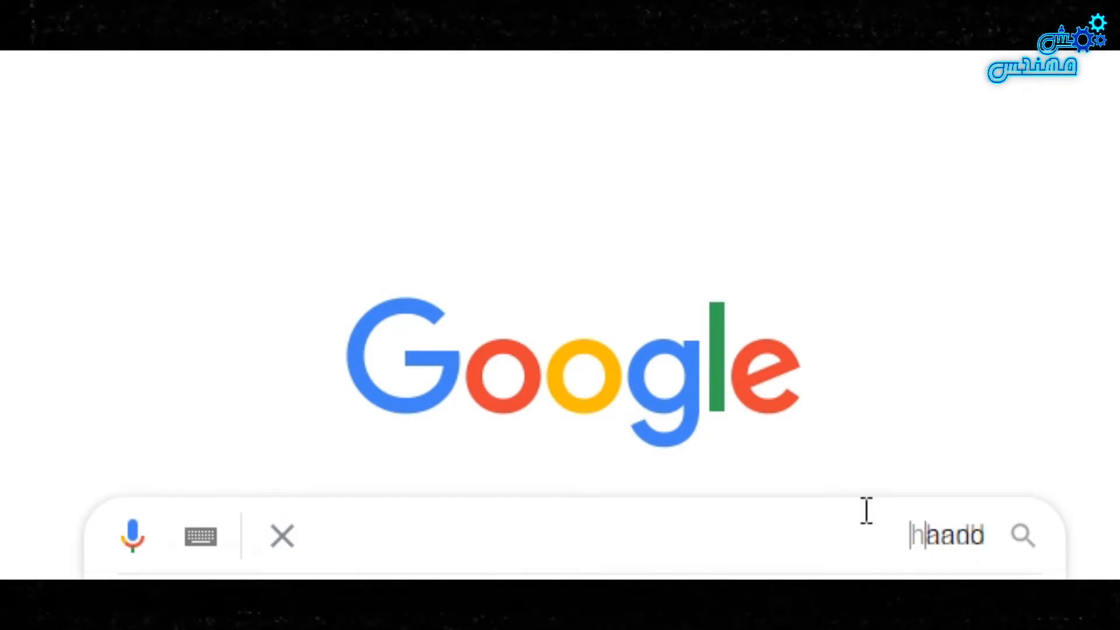
- Search Google for HandBrake and download HandBrake 1.3.2 for Windows from the official website
type("e")
key("Return")
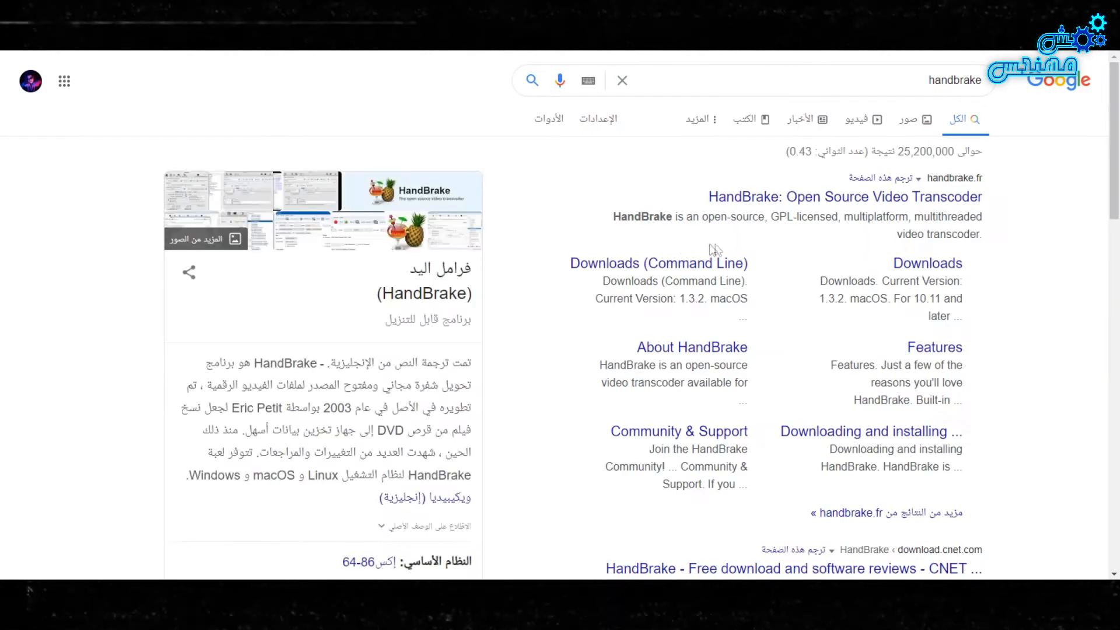
left_click(828, 202)
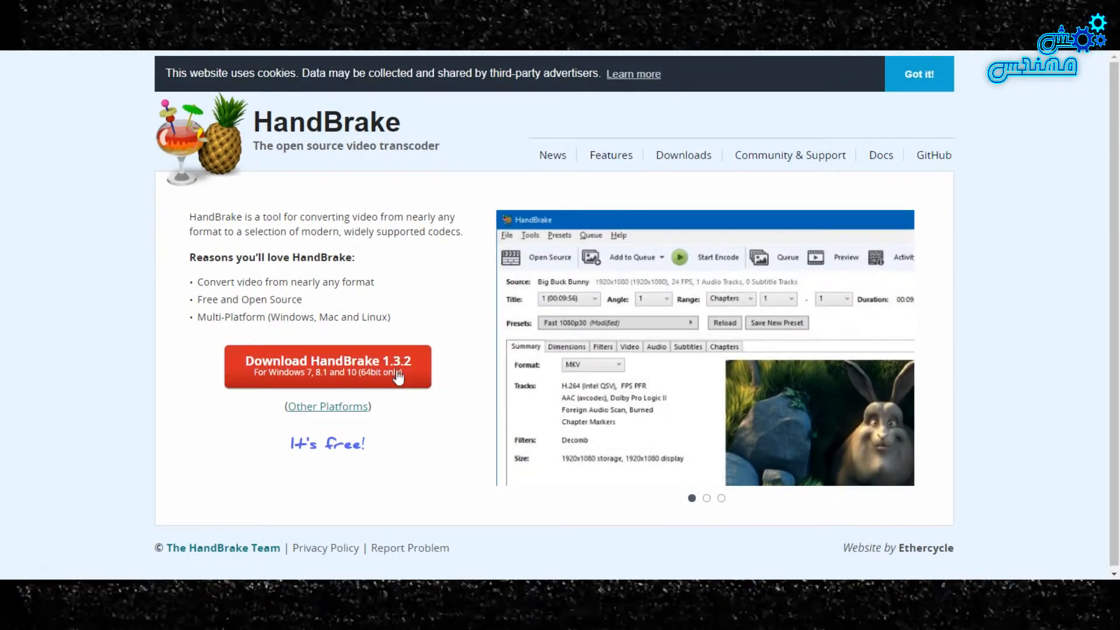
left_click(363, 383)
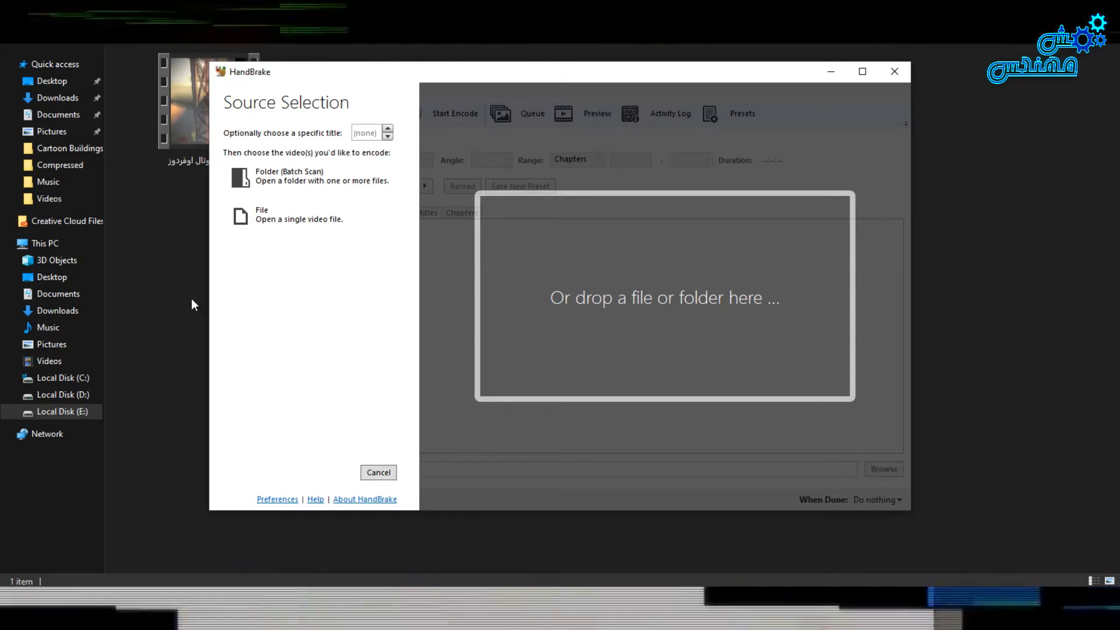
- Load the video from the open folder into HandBrake as the source and look through the Web and Production encoding presets
left_click(191, 298)
left_click_drag(222, 112, 597, 330)
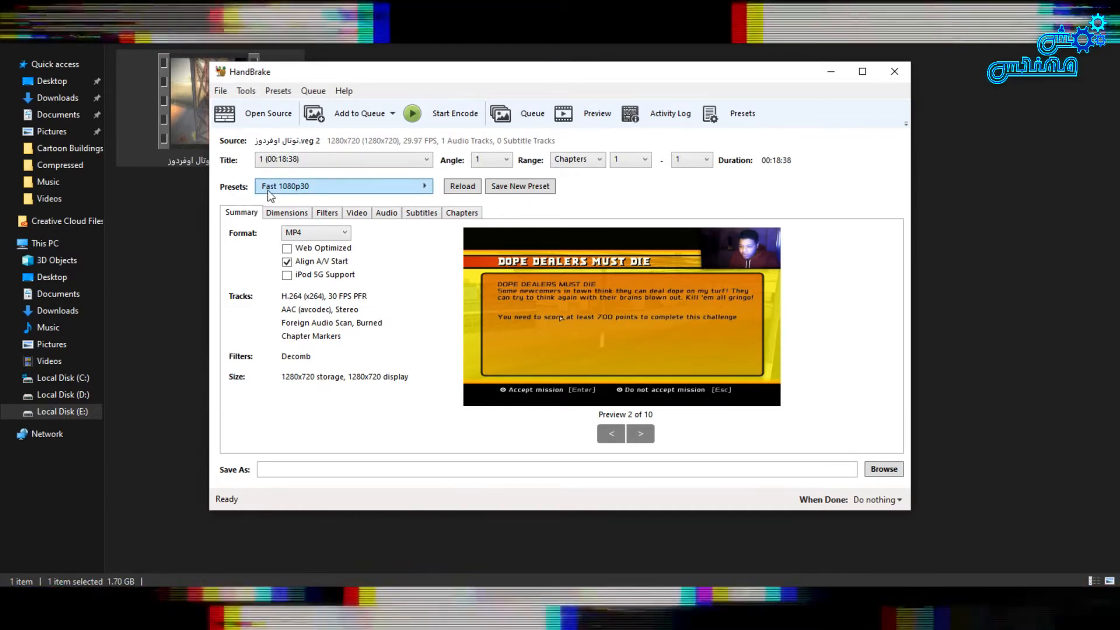
left_click(317, 187)
mouse_move(470, 189)
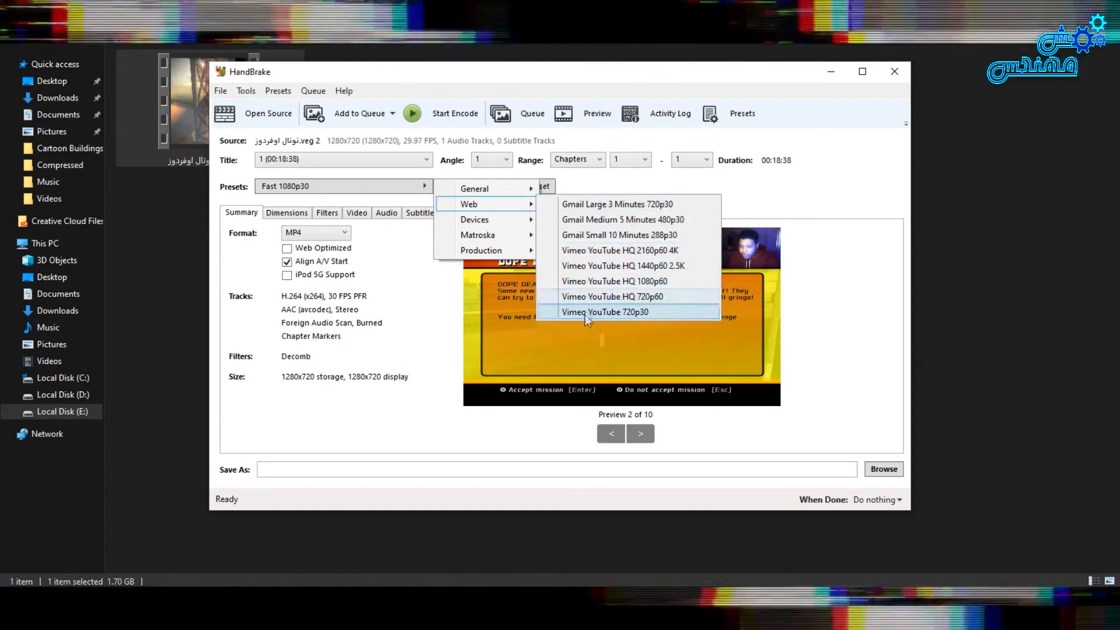
mouse_move(530, 219)
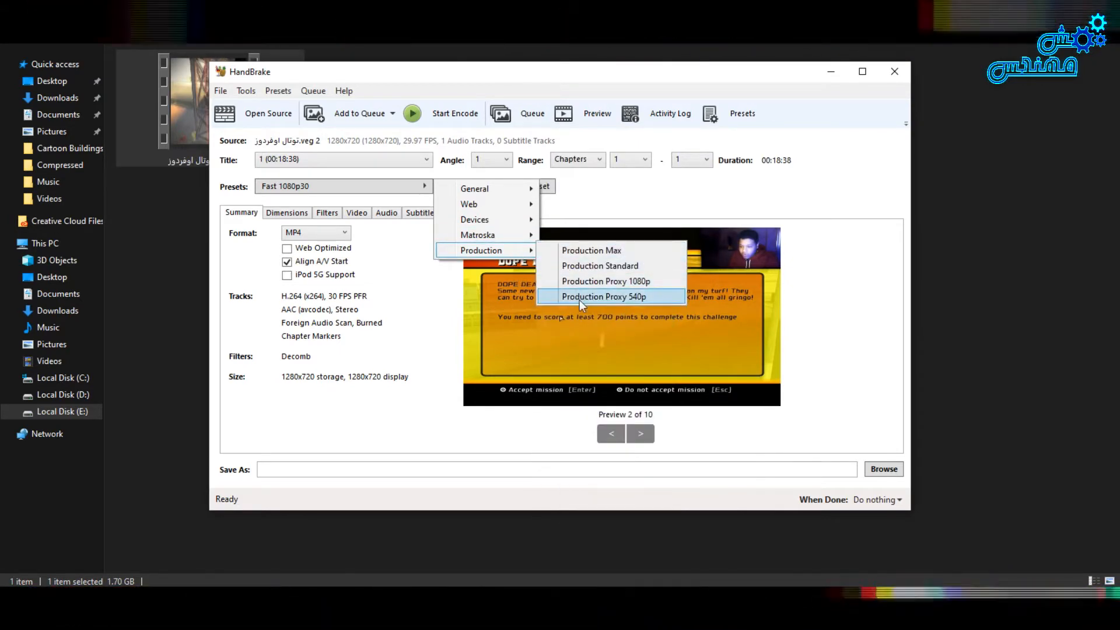
left_click(394, 233)
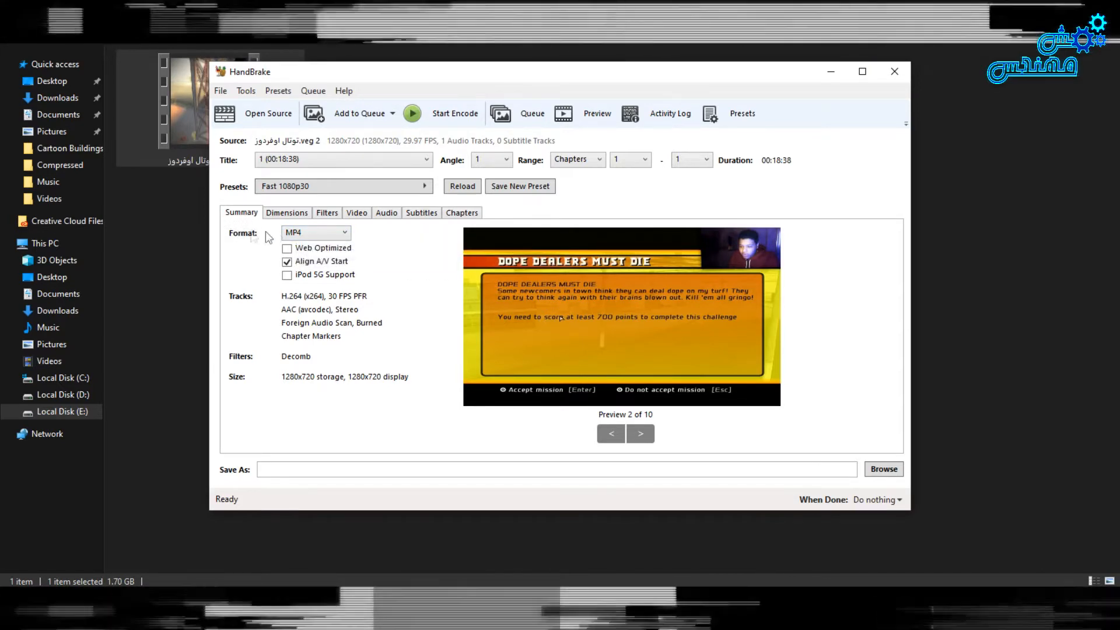
- Choose MP4 as the output format and leave Web Optimized turned off
left_click(329, 234)
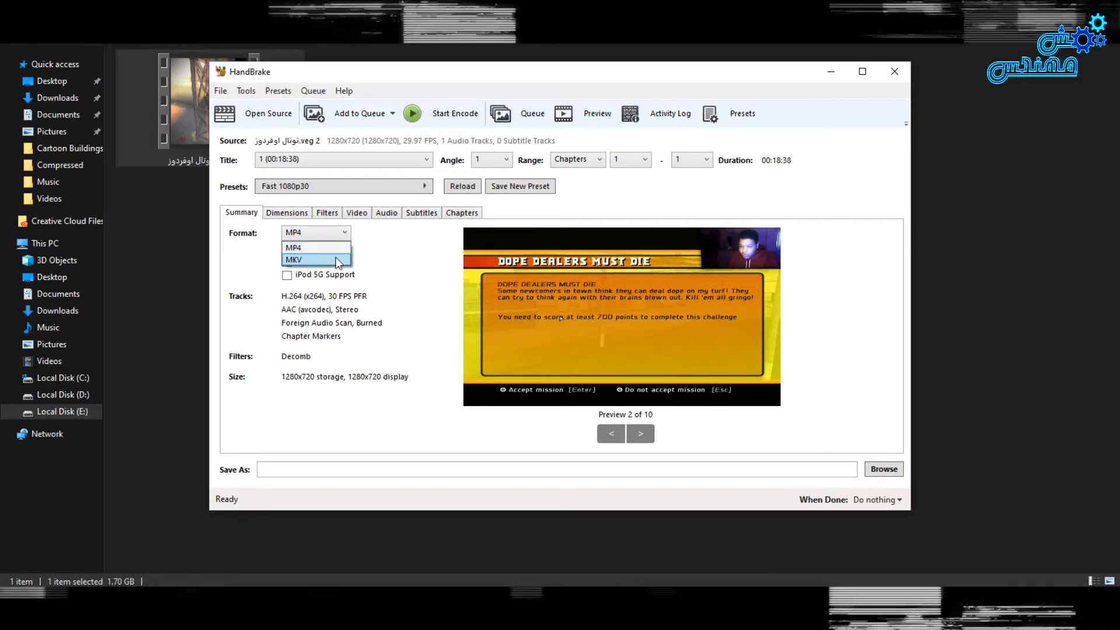
left_click(336, 246)
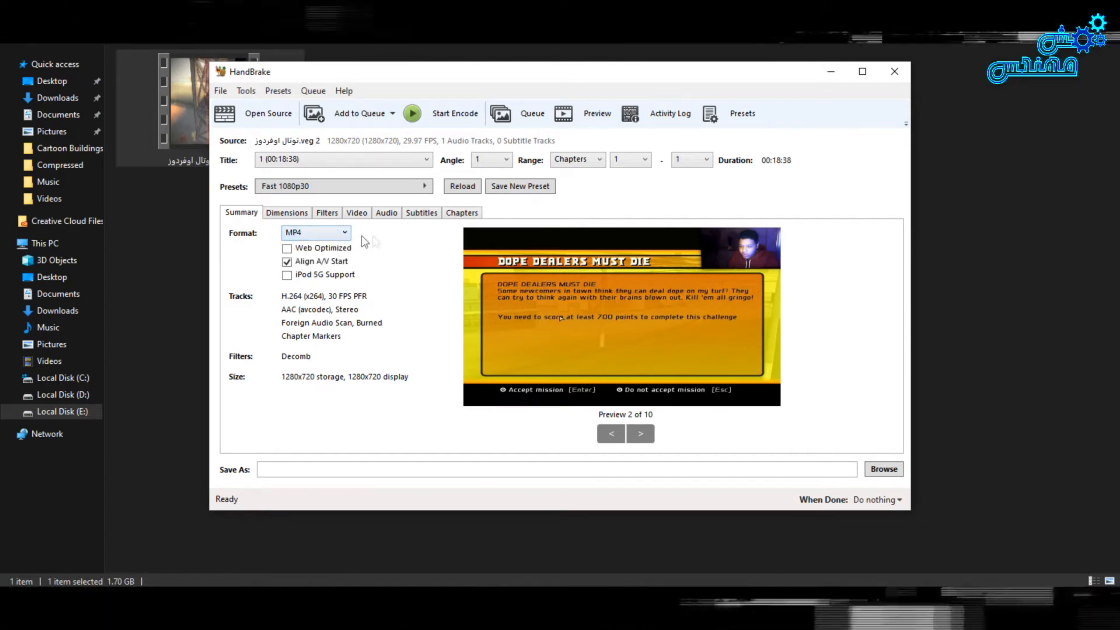
left_click(307, 251)
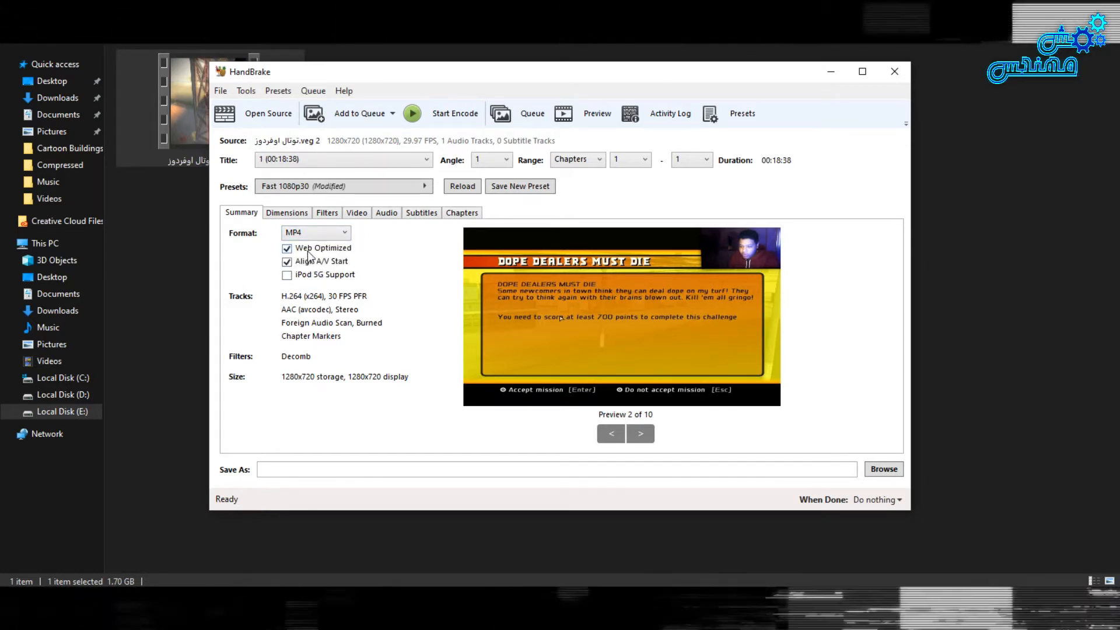
left_click(307, 250)
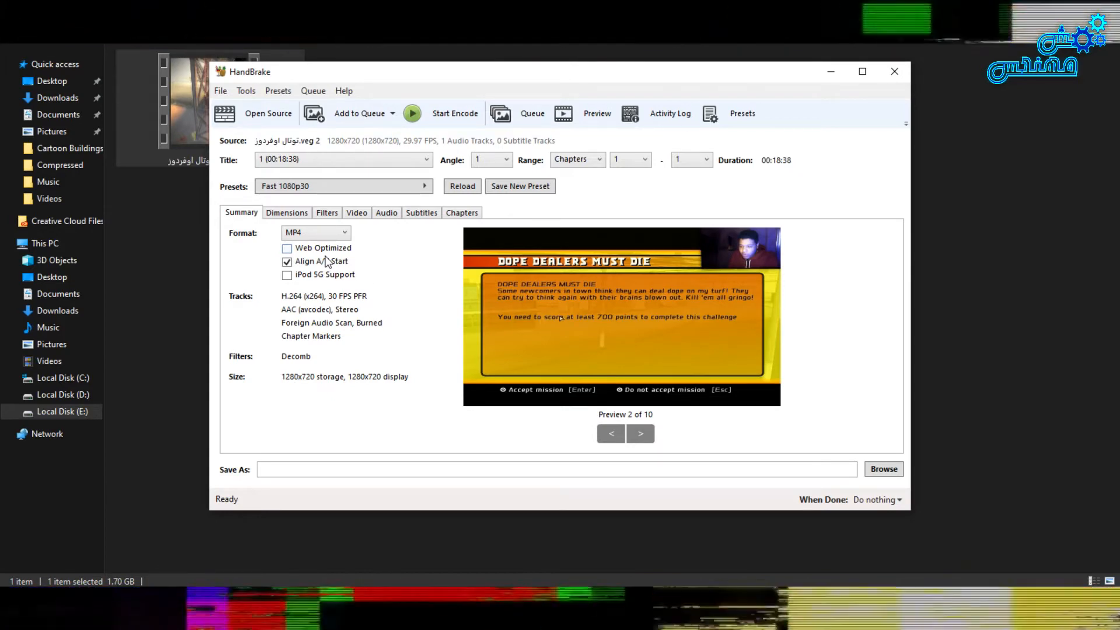
- Examine the output size settings and the filter options for detelecine, interlace detection, deinterlace and denoise
left_click(290, 213)
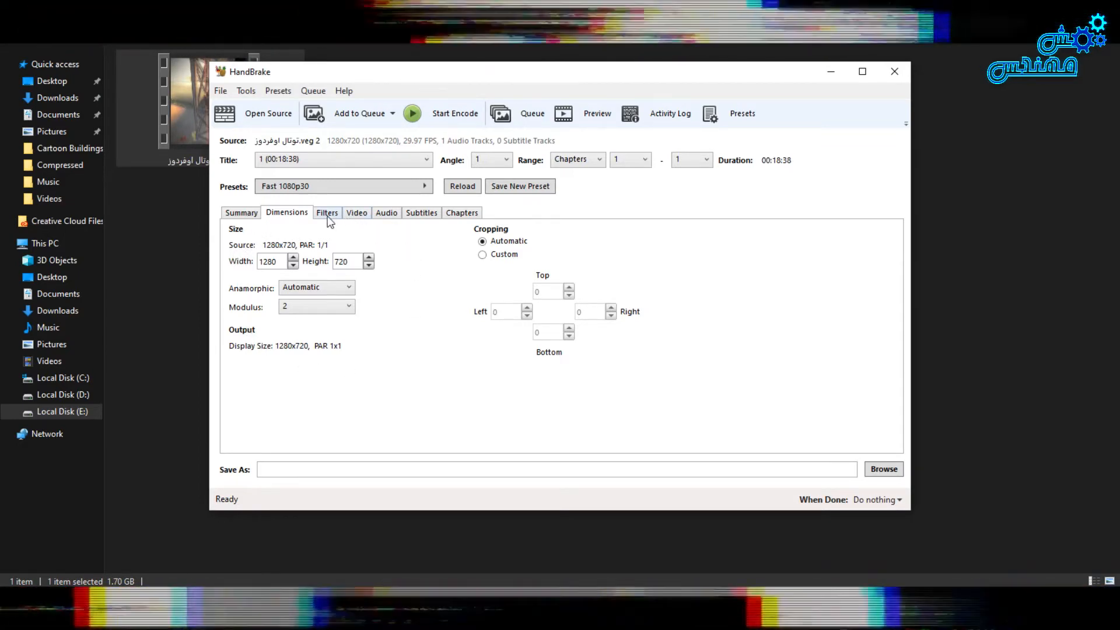
left_click(327, 213)
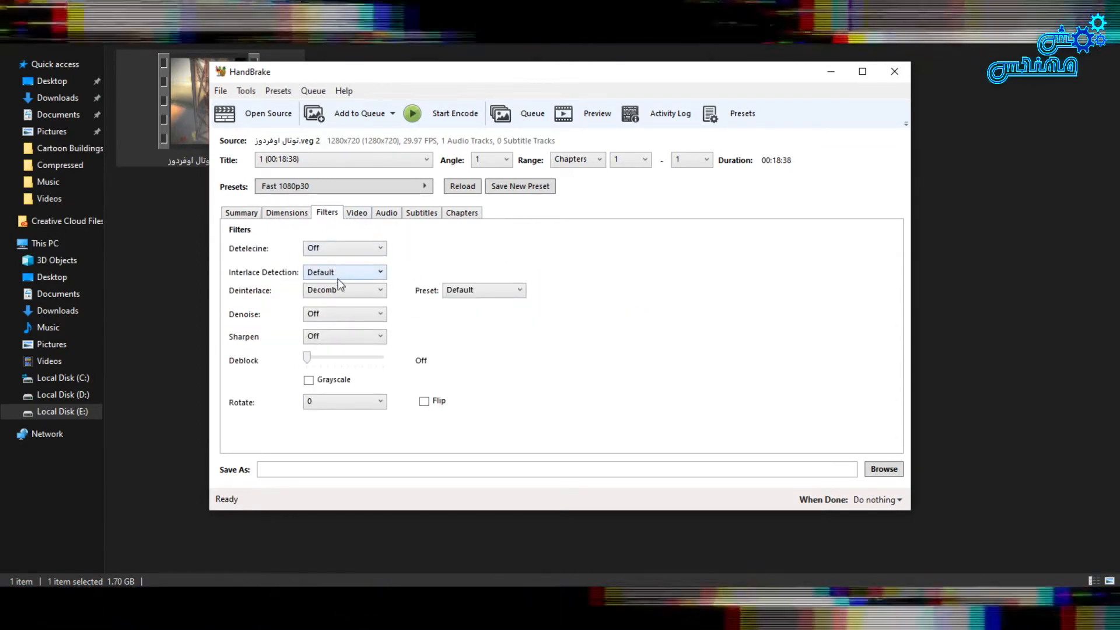
left_click(338, 247)
left_click(338, 248)
left_click(338, 272)
left_click(338, 271)
left_click(342, 292)
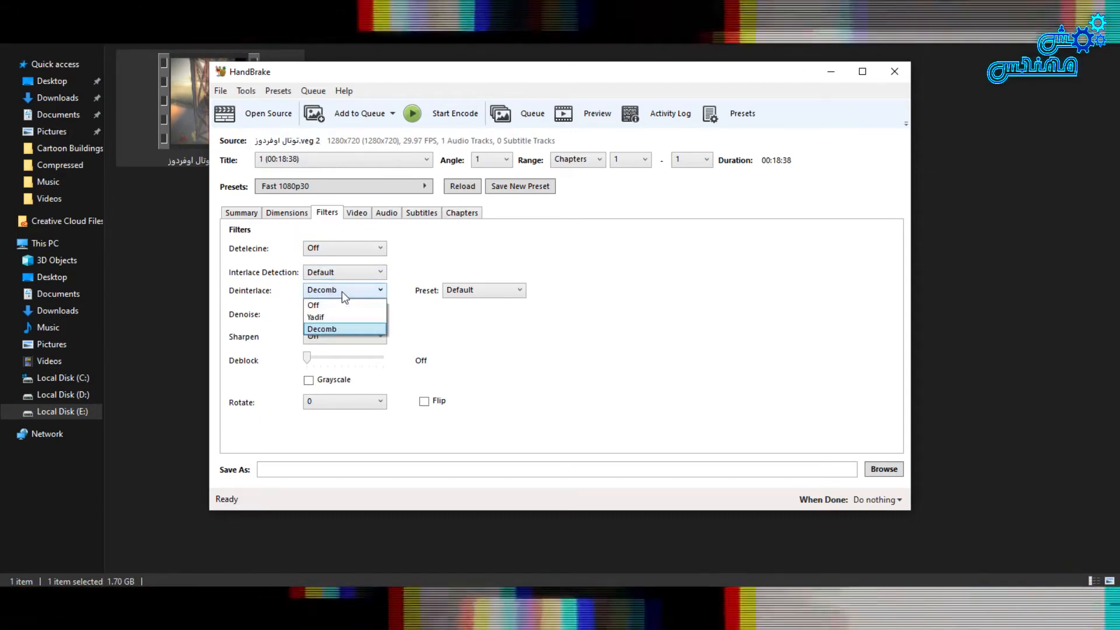
left_click(342, 292)
left_click(342, 314)
left_click(342, 313)
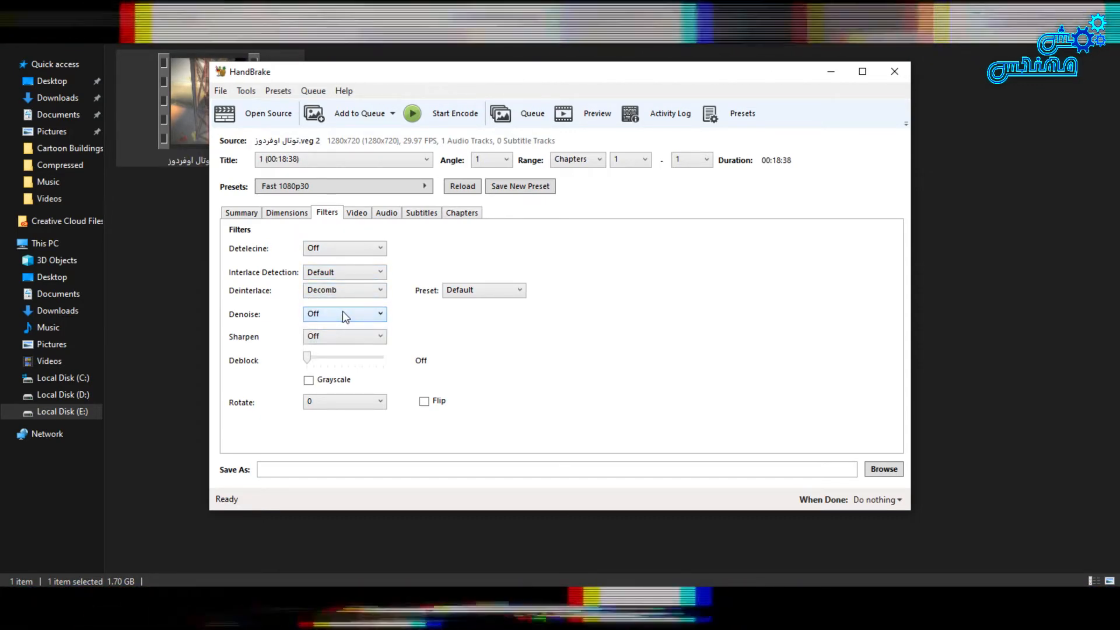
- Try a constant video quality of RF 42.5, and return it to RF 22
left_click(356, 213)
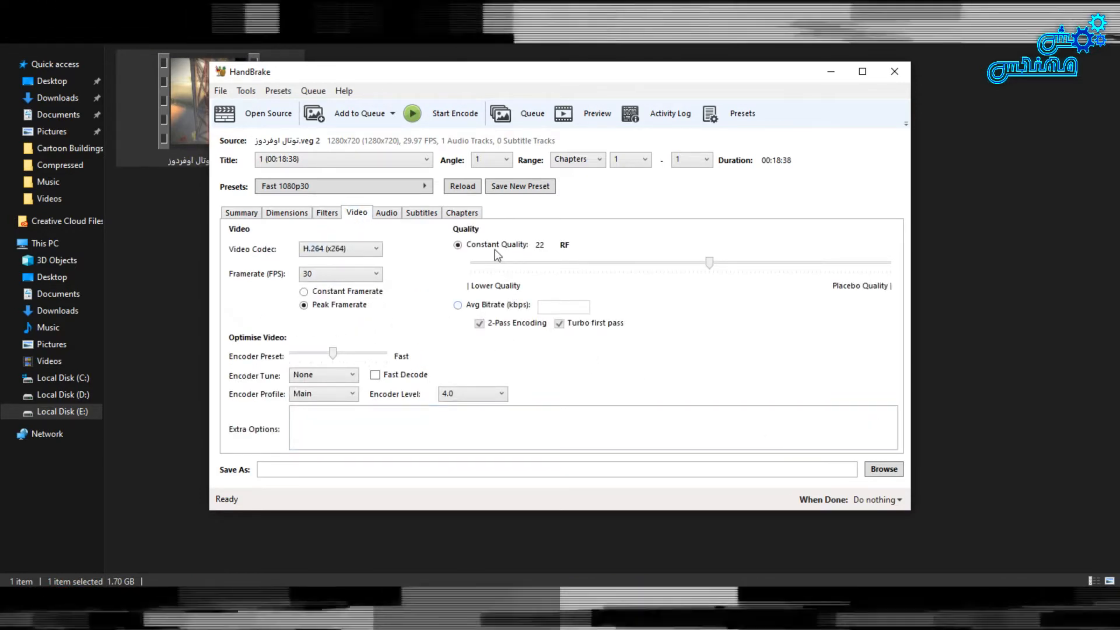
mouse_move(511, 252)
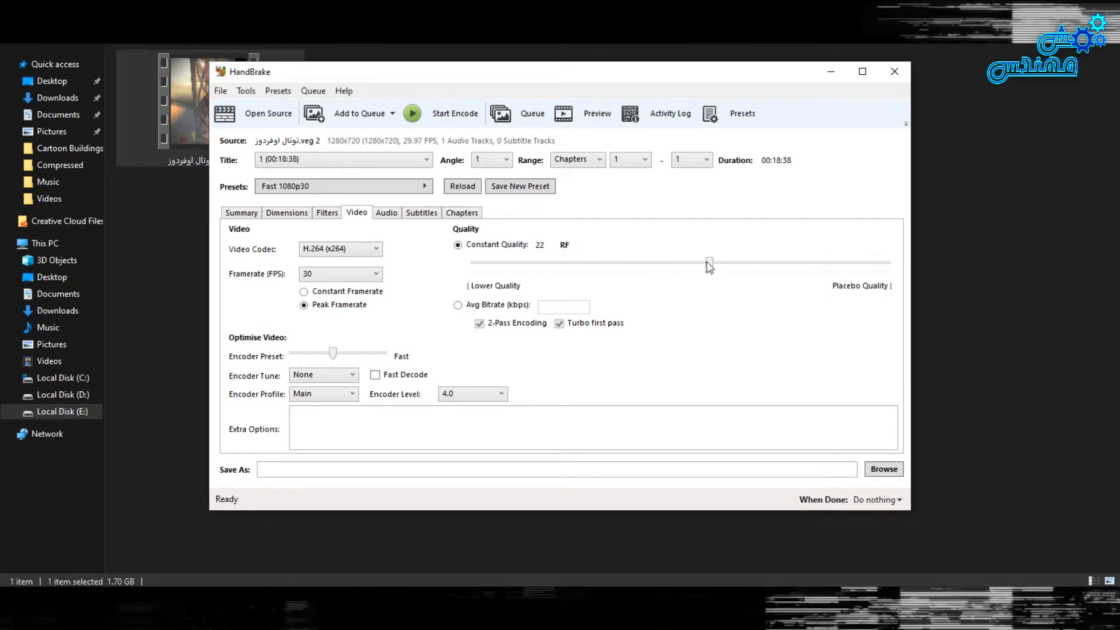
left_click_drag(709, 266, 540, 262)
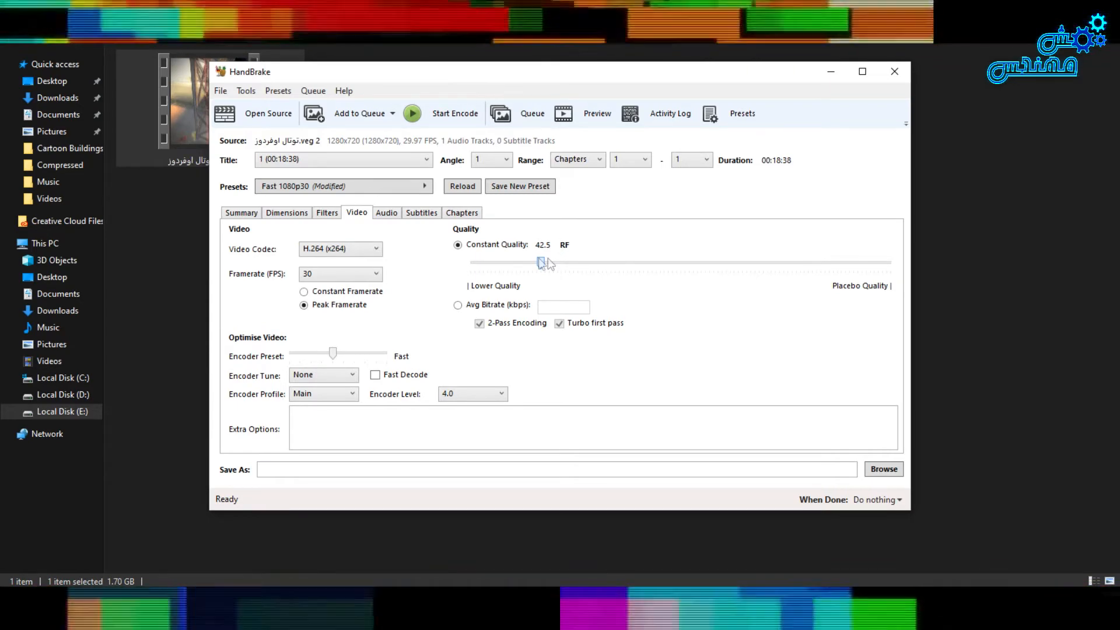
left_click_drag(548, 259, 710, 266)
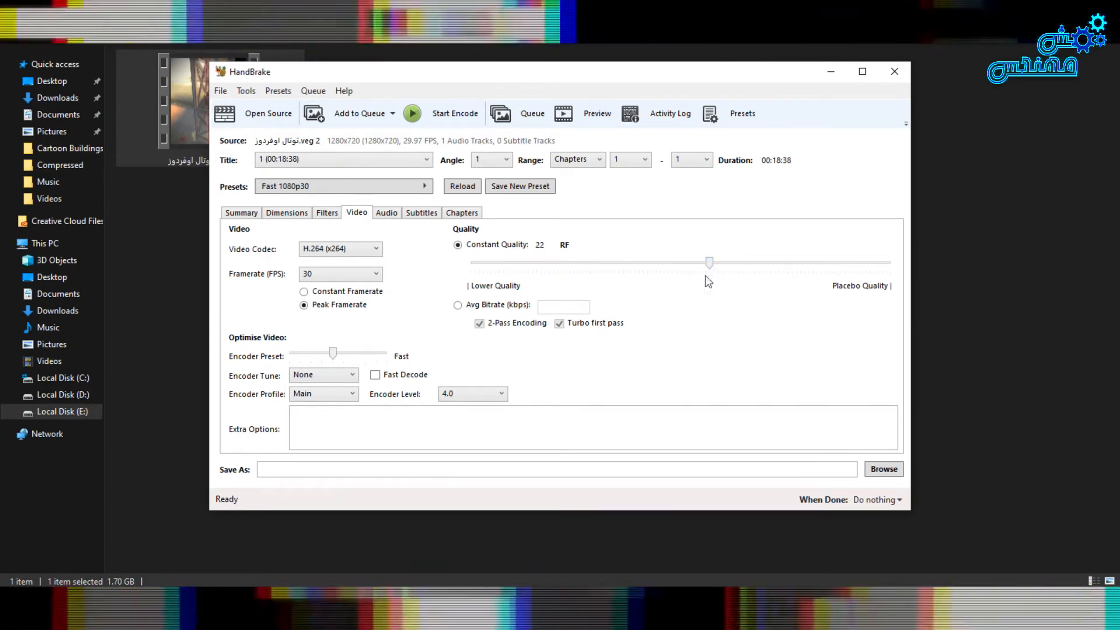
- Review the available video codecs and frame rates for the encode
left_click(358, 250)
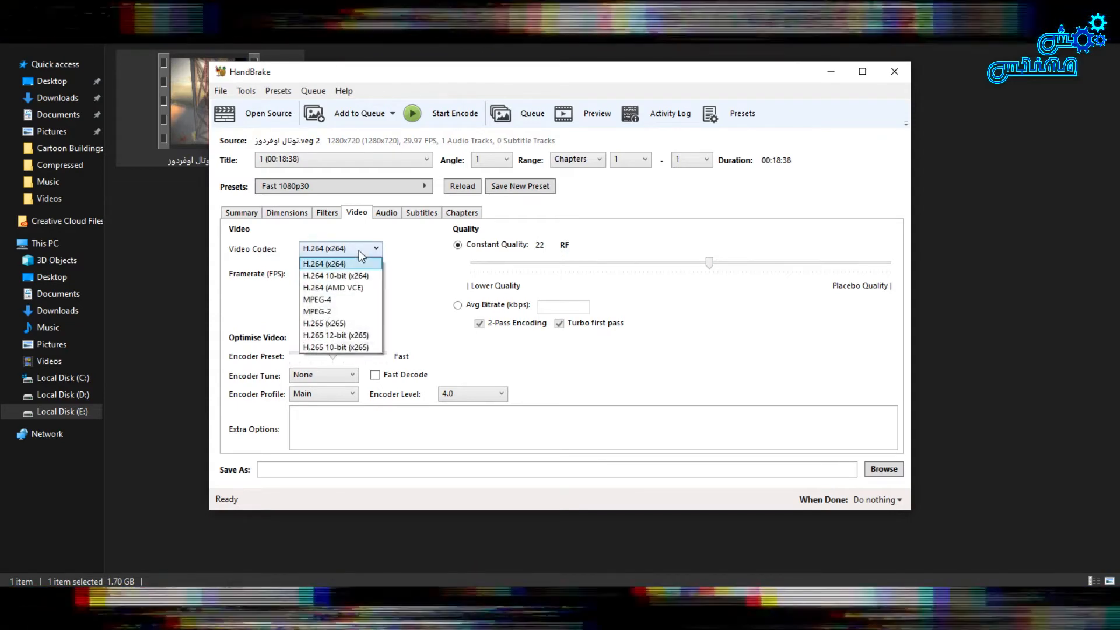
left_click(359, 250)
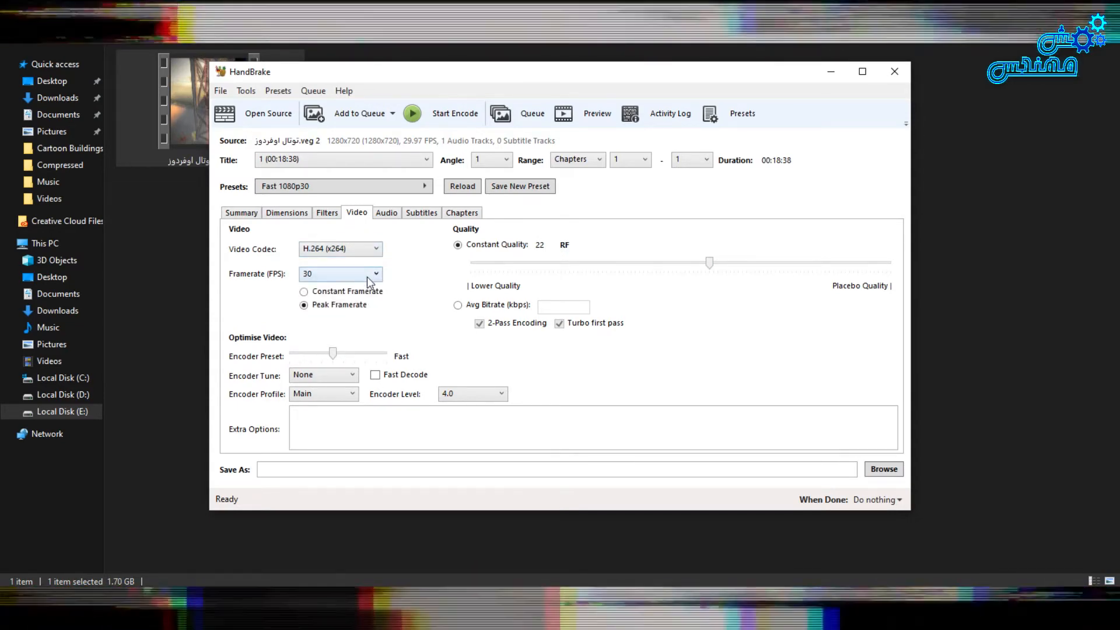
left_click(367, 281)
left_click(368, 278)
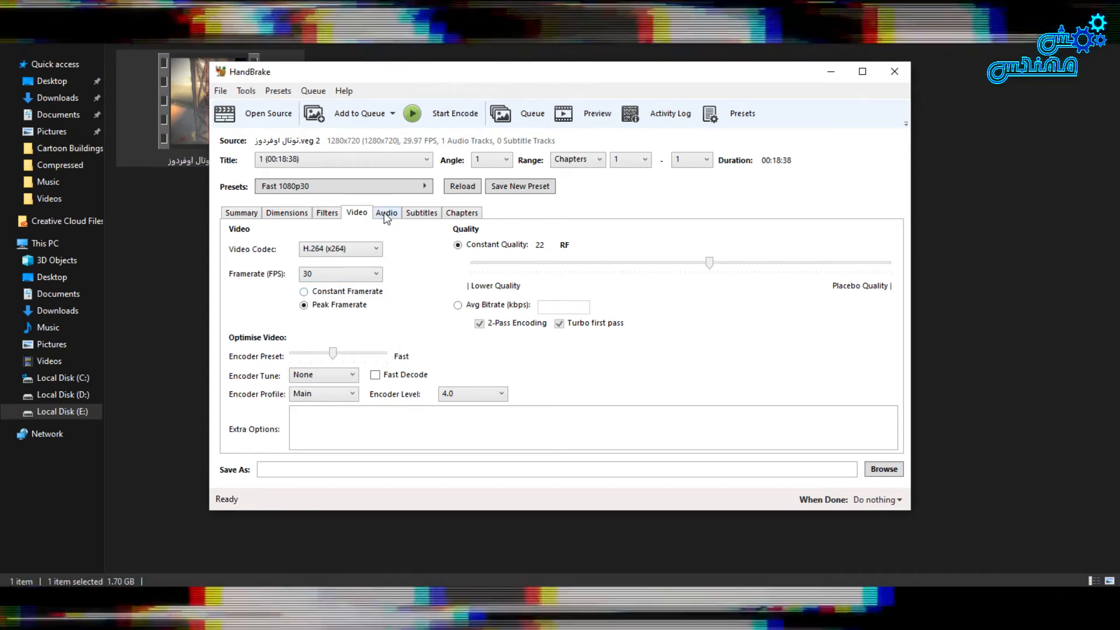
- Set the audio track's codec to MP3 and its bitrate to 192
left_click(385, 213)
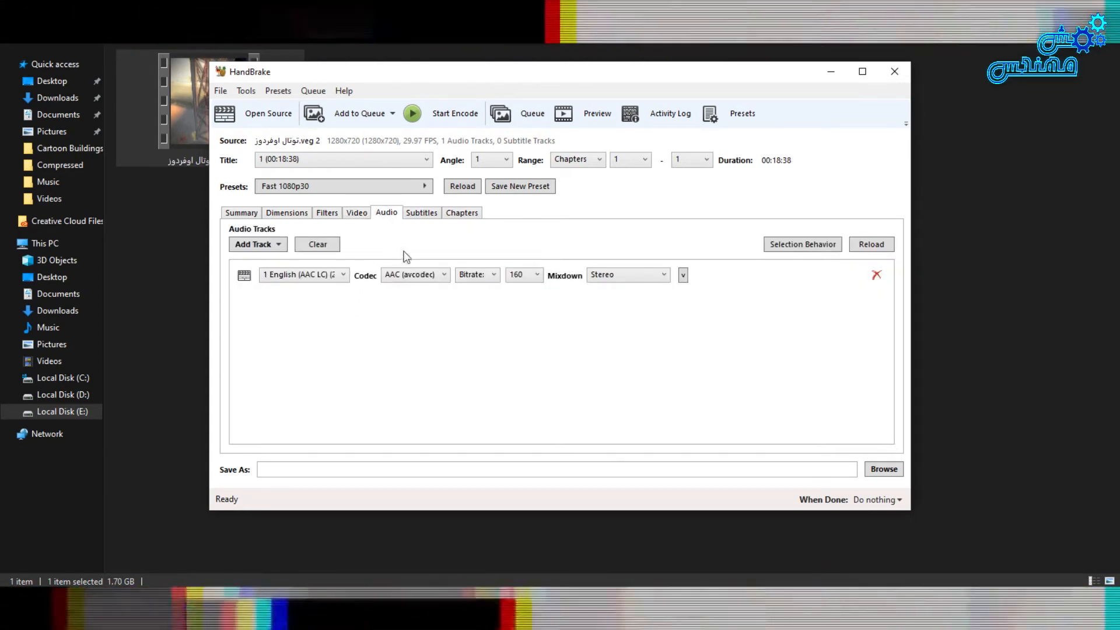
left_click(412, 275)
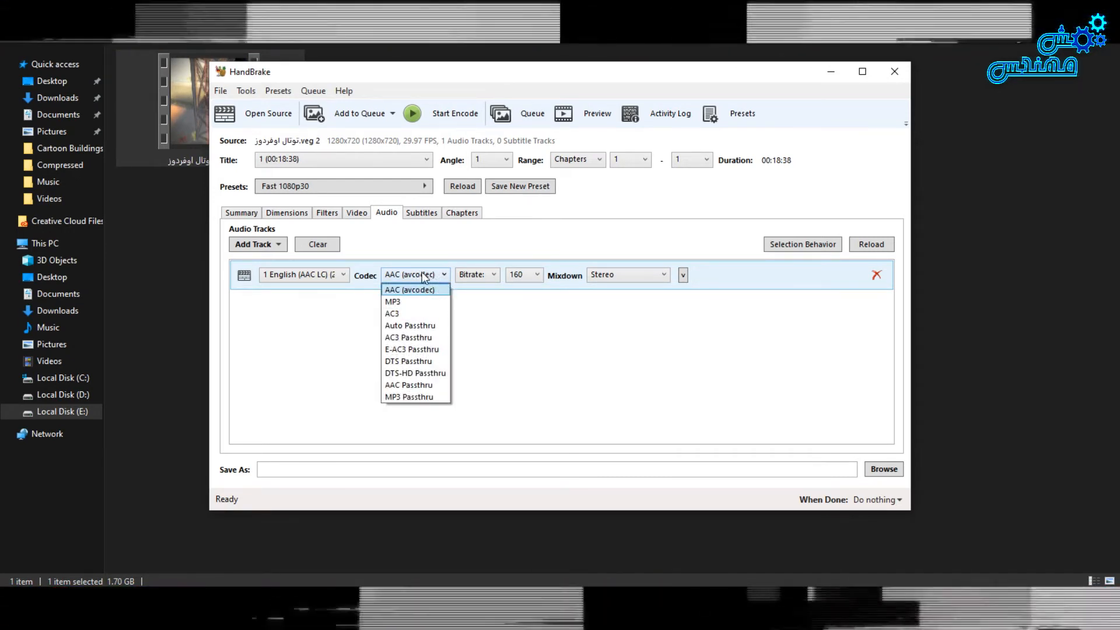
left_click(426, 302)
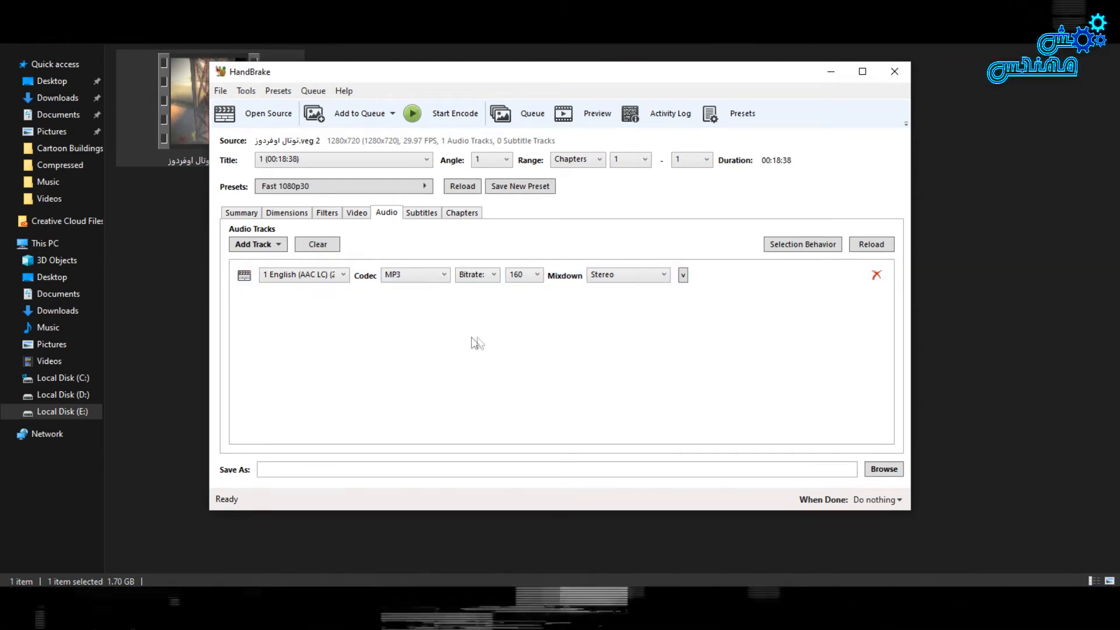
left_click(516, 274)
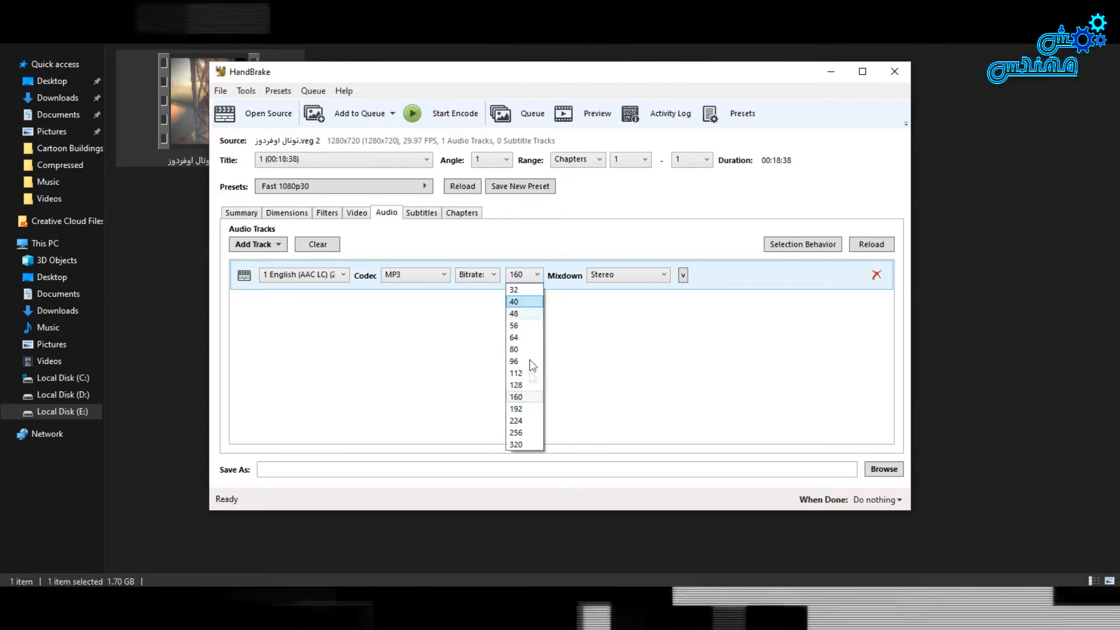
left_click(531, 415)
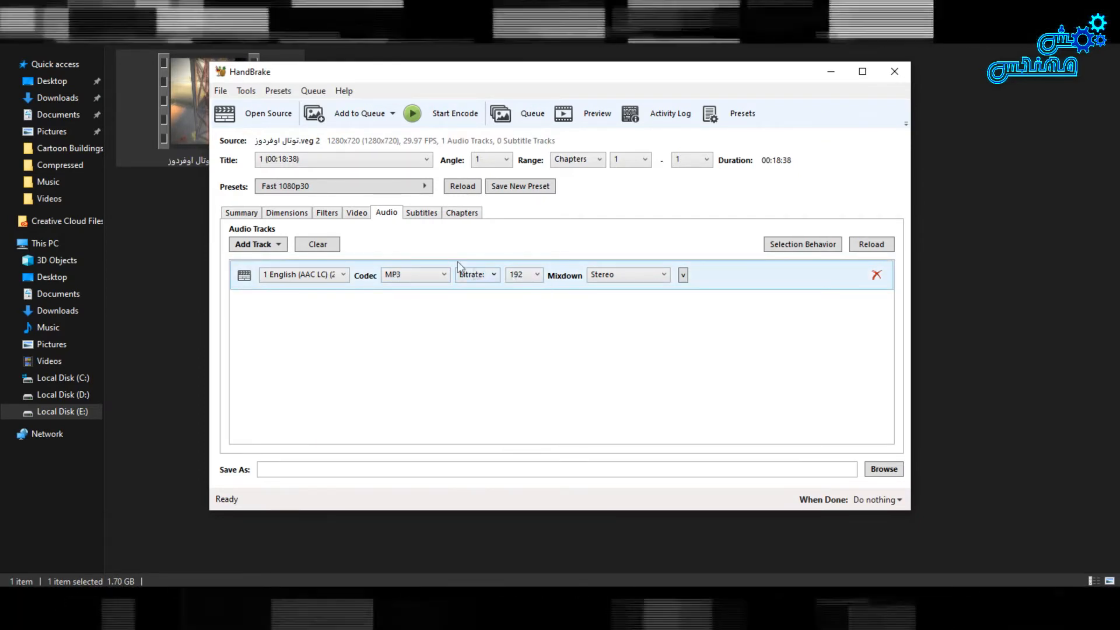
- Review the subtitle track settings and the chapter markers
left_click(424, 215)
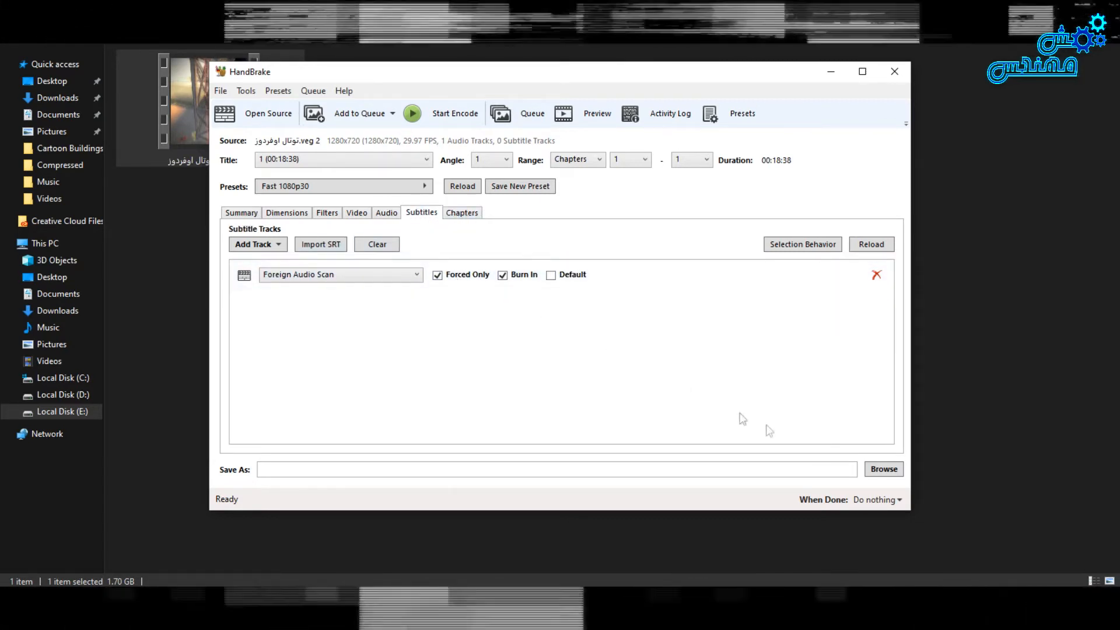
left_click(471, 214)
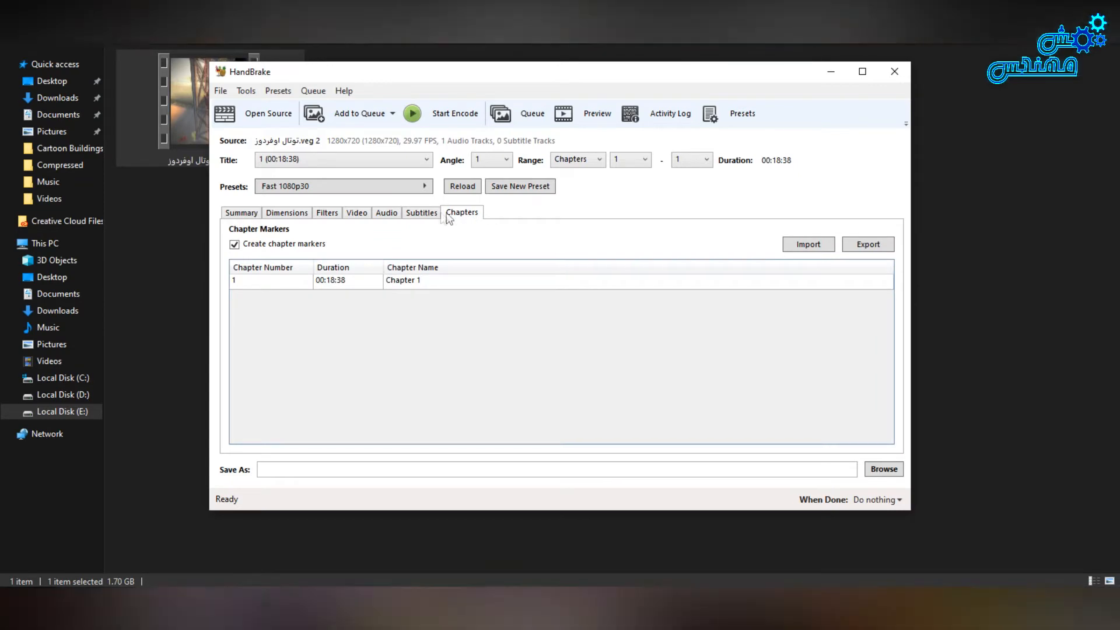
left_click(433, 213)
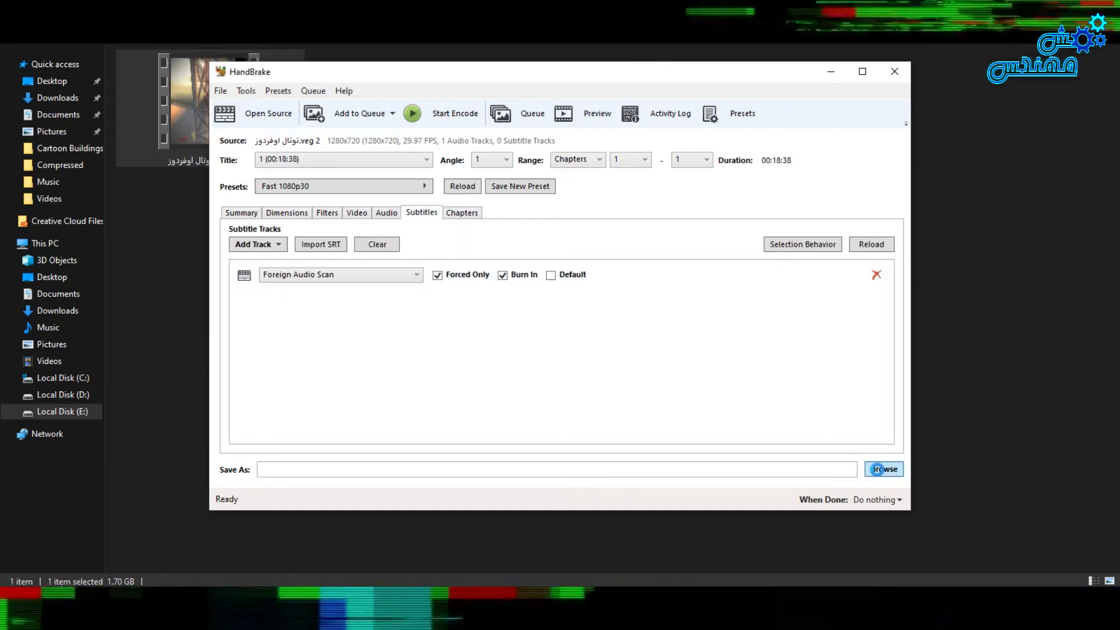
- Set the encode's output file to Total Overdose in MP4 format, saved in the example folder on Local Disk (E:)
left_click(883, 469)
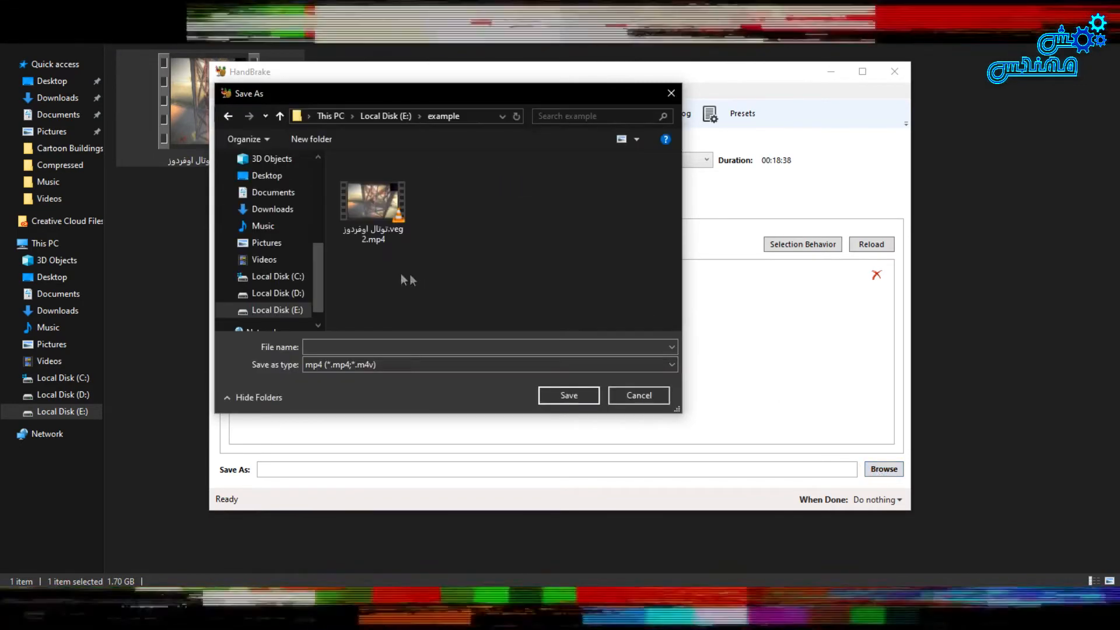
left_click(372, 346)
key("alt+shift")
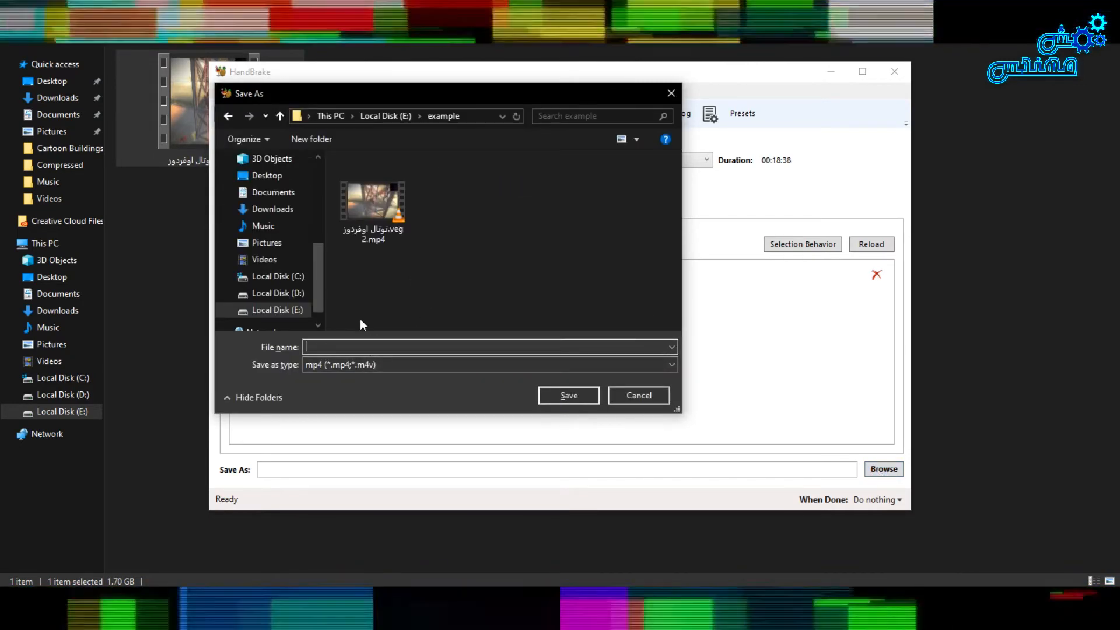
type("To")
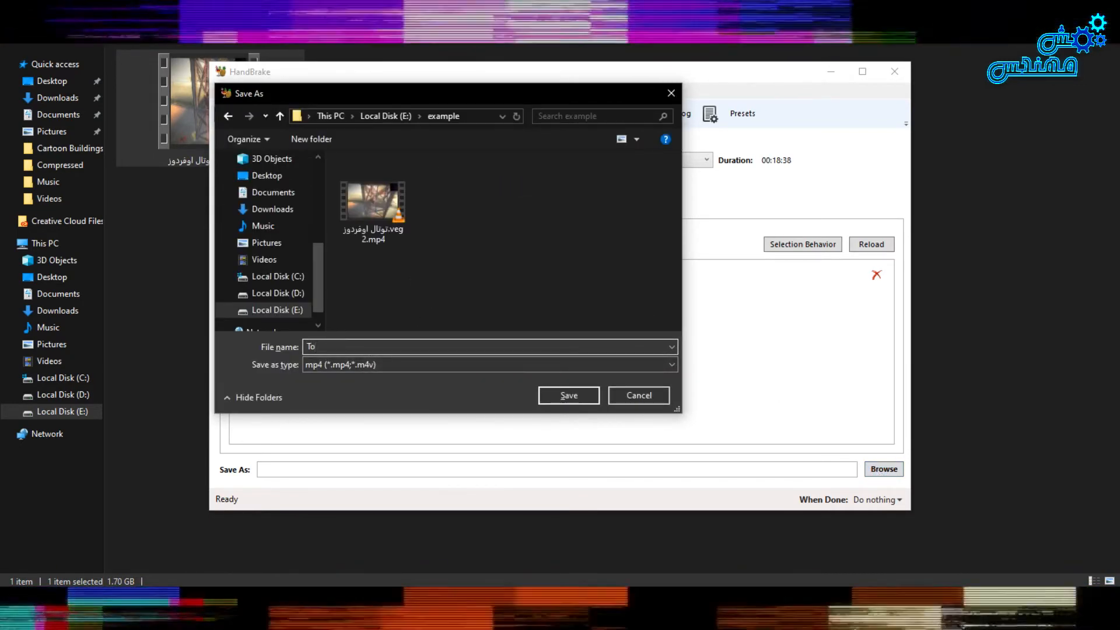
type("tal O")
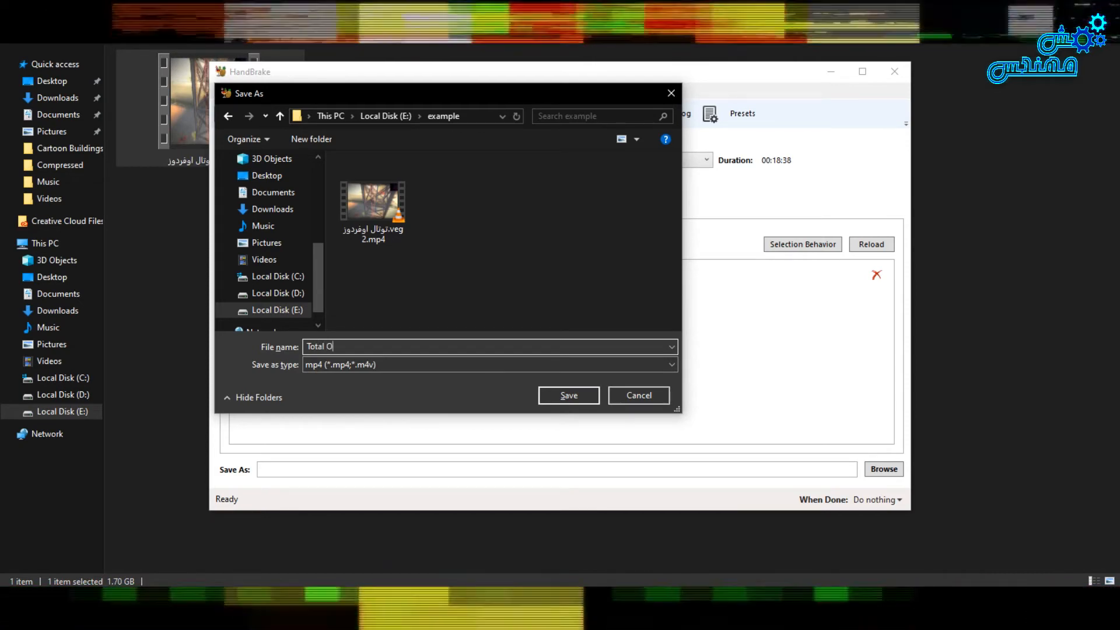
type("verdose")
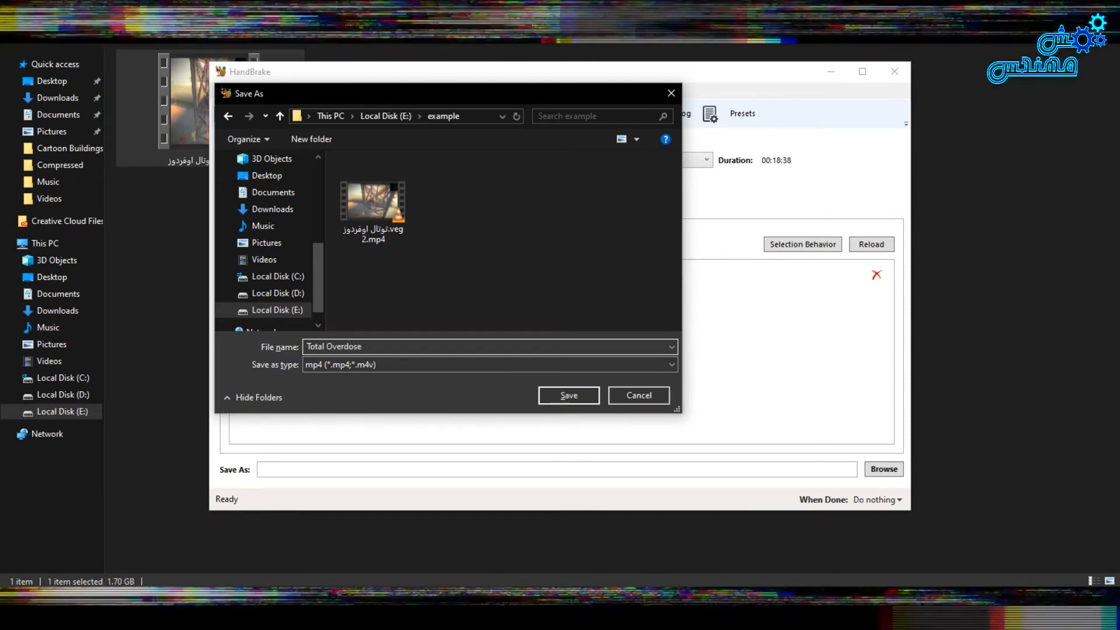
key("Return")
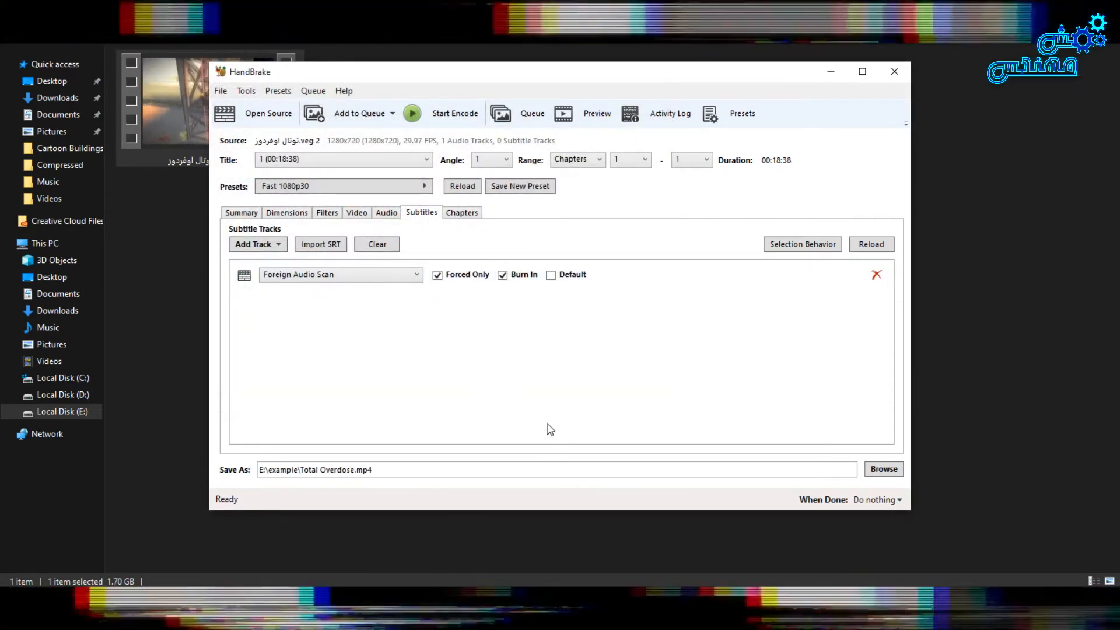
- Check the output path for Total Overdose.mp4 and start the encode
left_click(354, 470)
left_click_drag(354, 470, 431, 463)
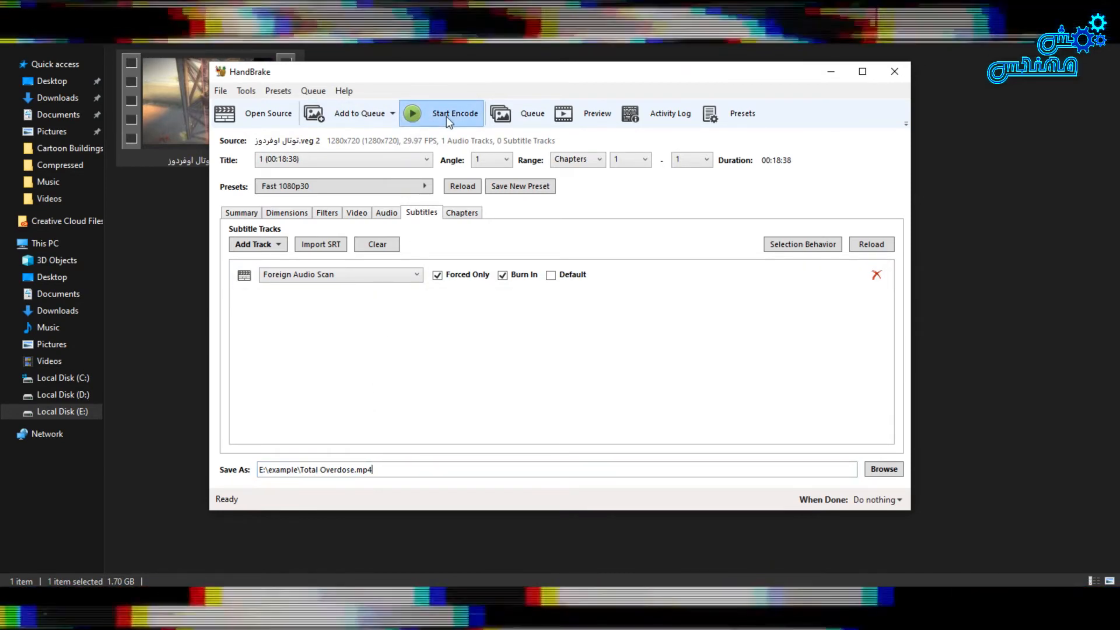
left_click(447, 114)
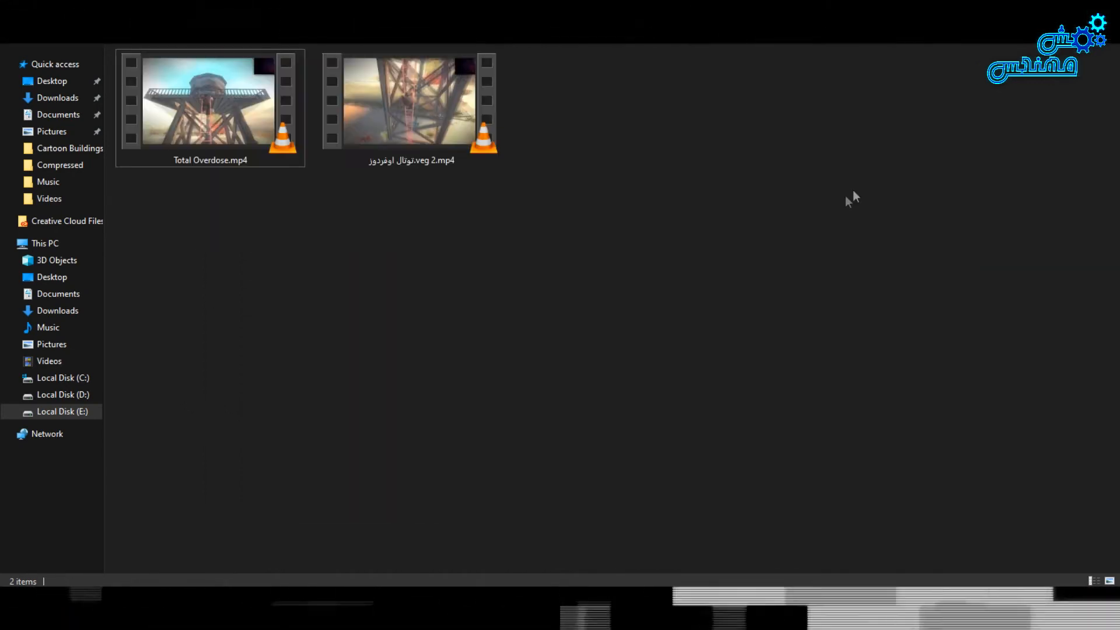
- Examine the file size of the original .veg 2.mp4 video in its properties, and close them
left_click_drag(512, 199, 412, 142)
right_click(413, 137)
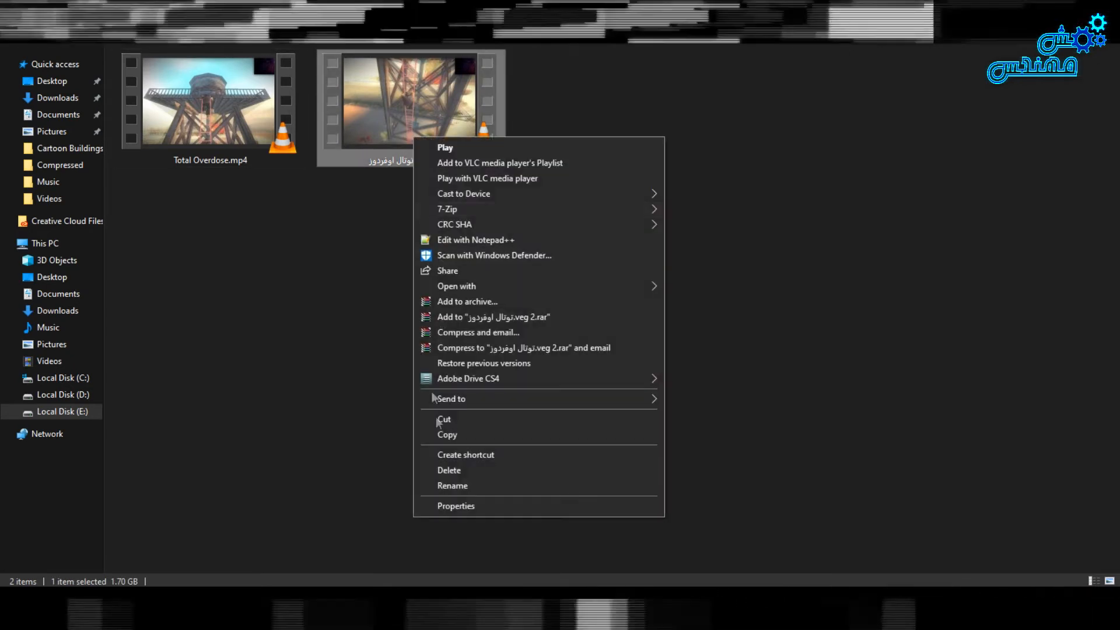
left_click(457, 506)
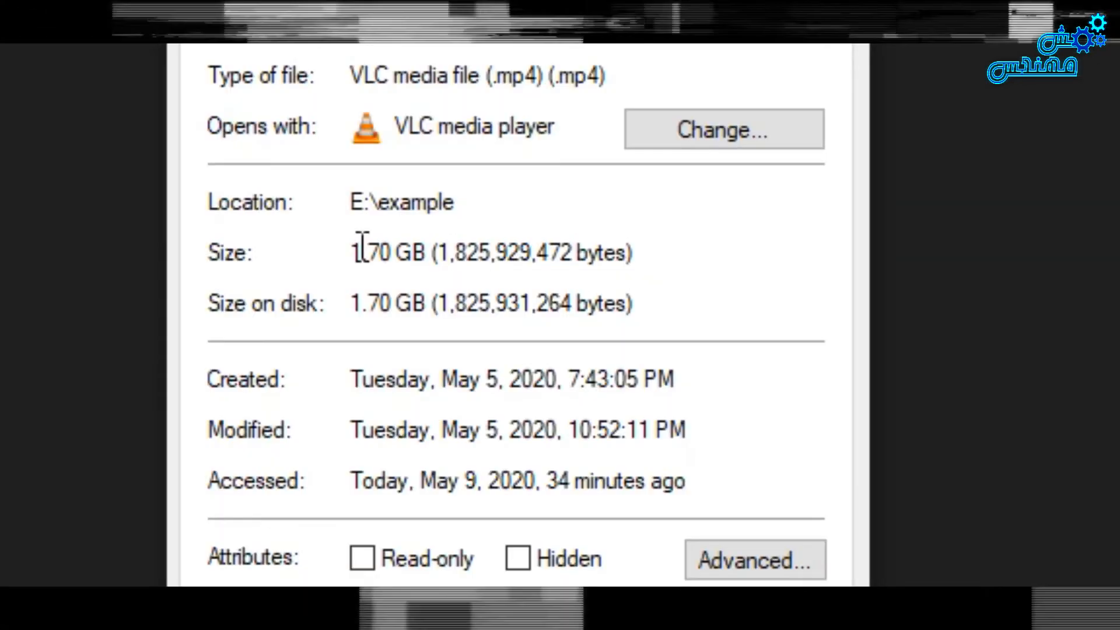
left_click_drag(423, 251, 302, 268)
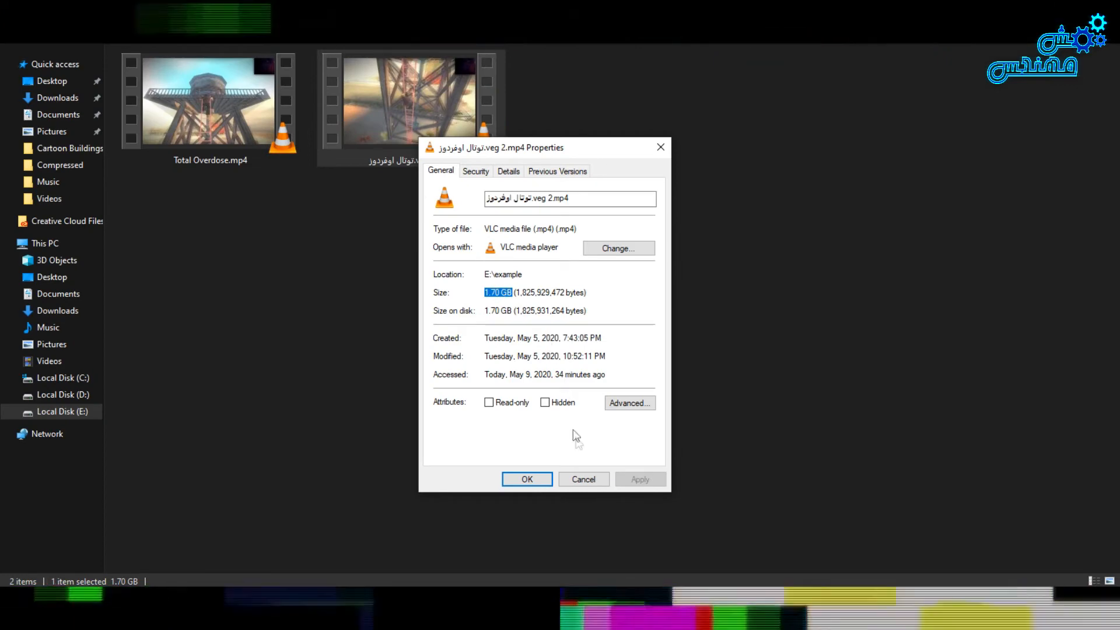
left_click(583, 478)
left_click(345, 372)
- Examine the file size of the compressed Total Overdose.mp4 in its properties
right_click(223, 132)
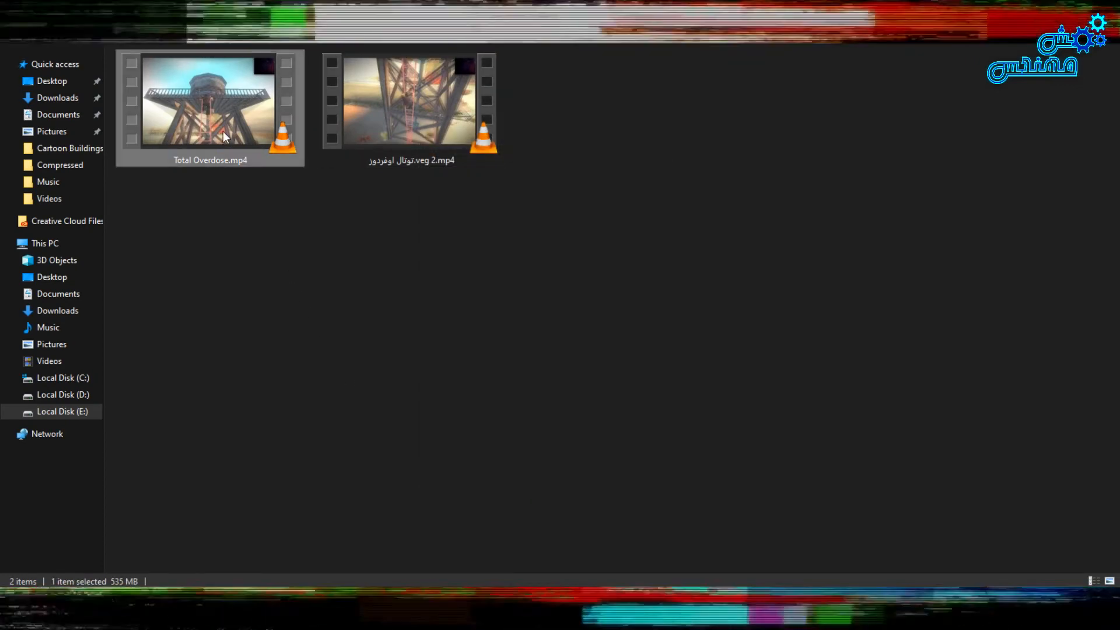
left_click(257, 501)
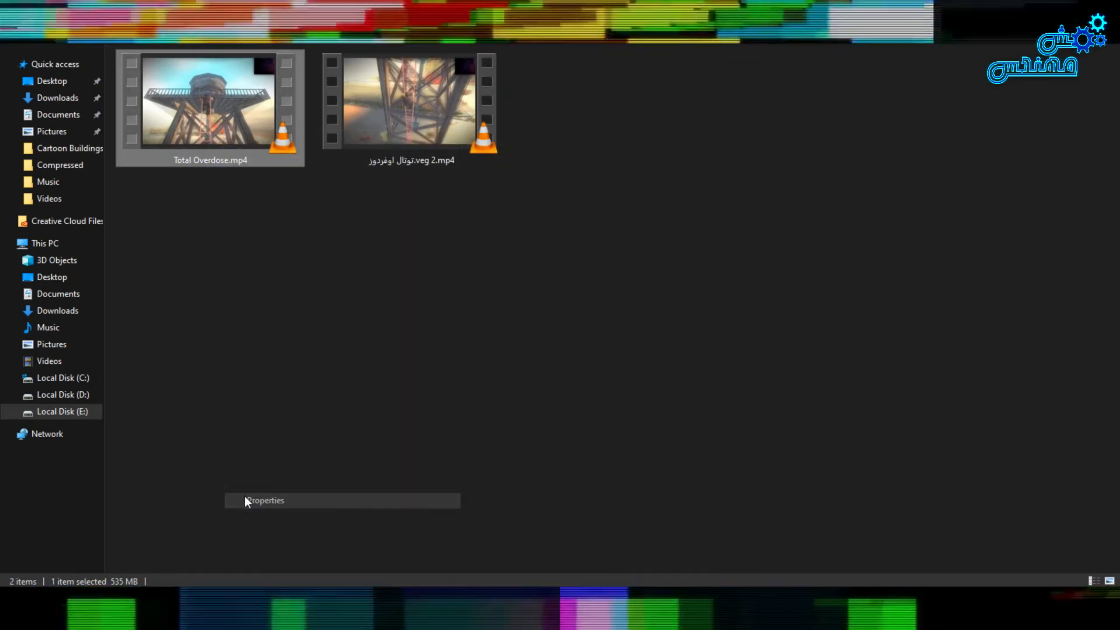
double_click(298, 287)
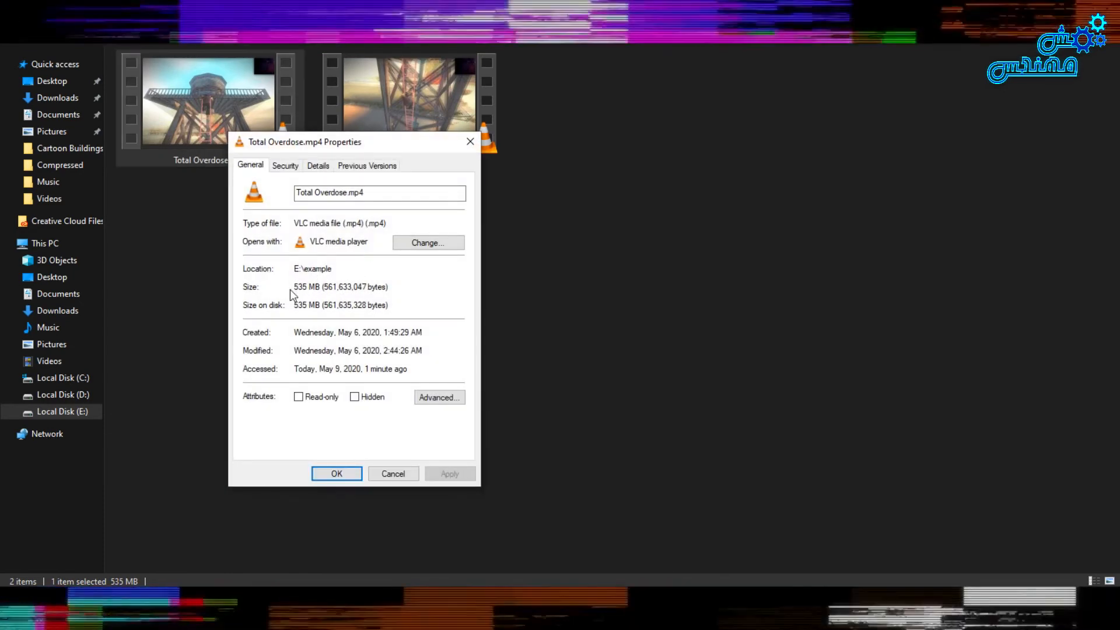